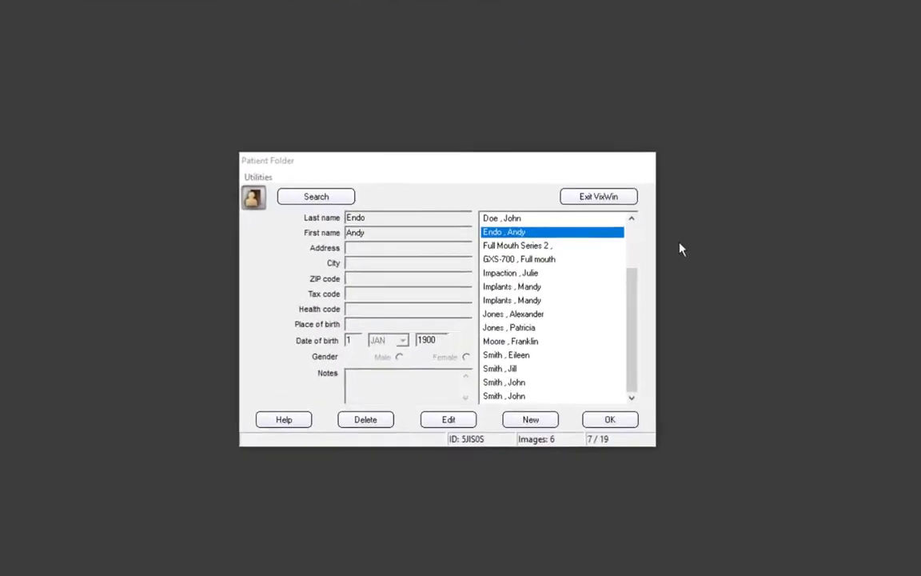
- Open the second of the two identically named implant patient records from the Patient Folder
{"action": "left_click", "coordinate": [547, 309]}
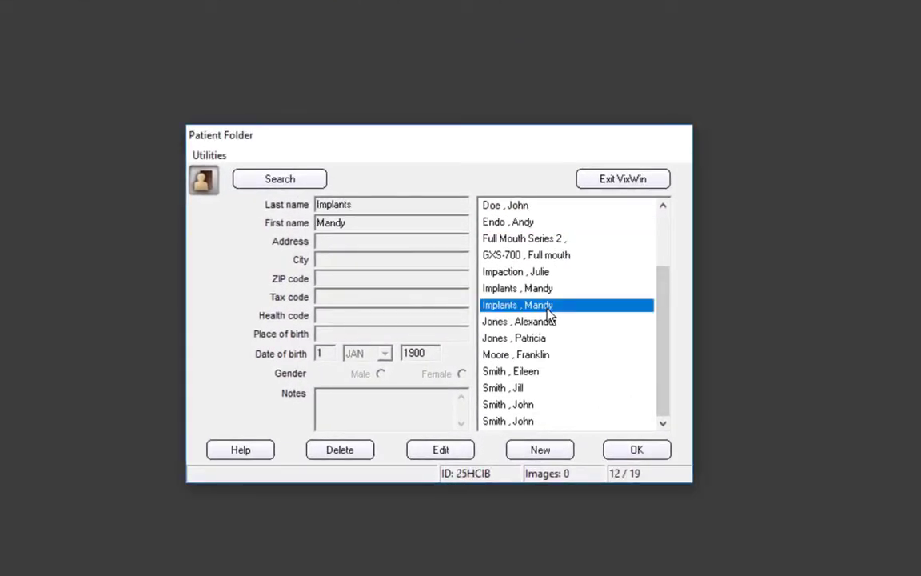
{"action": "left_click", "coordinate": [636, 449]}
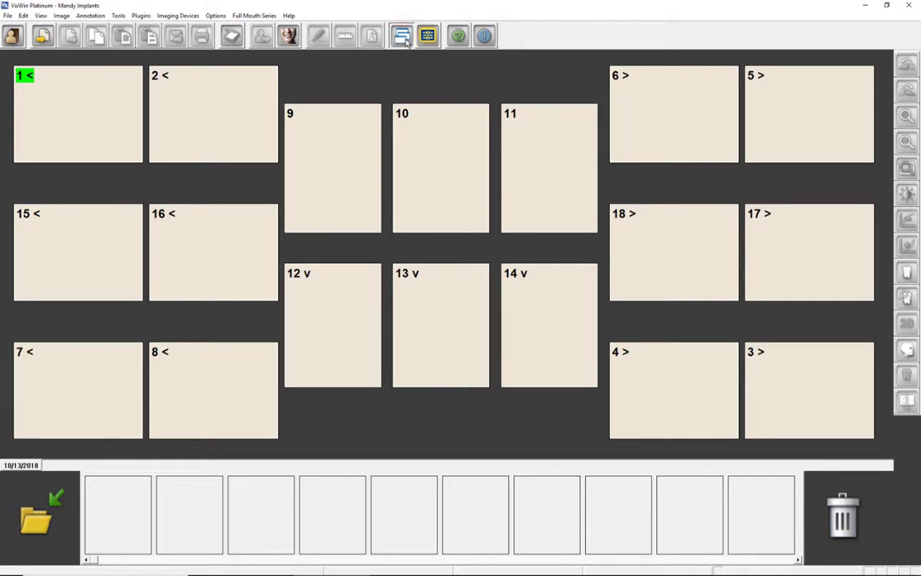
- Close the empty Full Mouth template and bring up the VixWin user manual with F1
{"action": "left_click", "coordinate": [401, 36]}
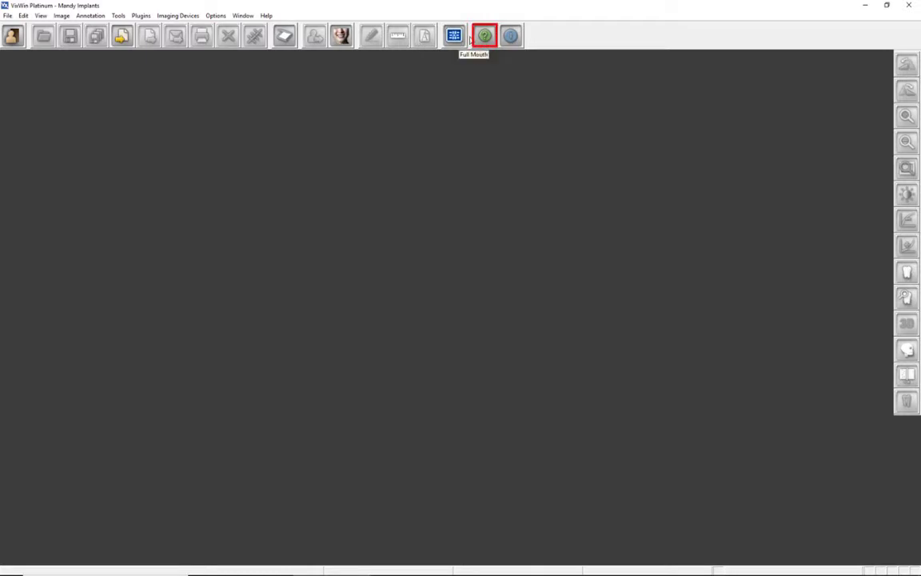
{"action": "key", "text": "F1"}
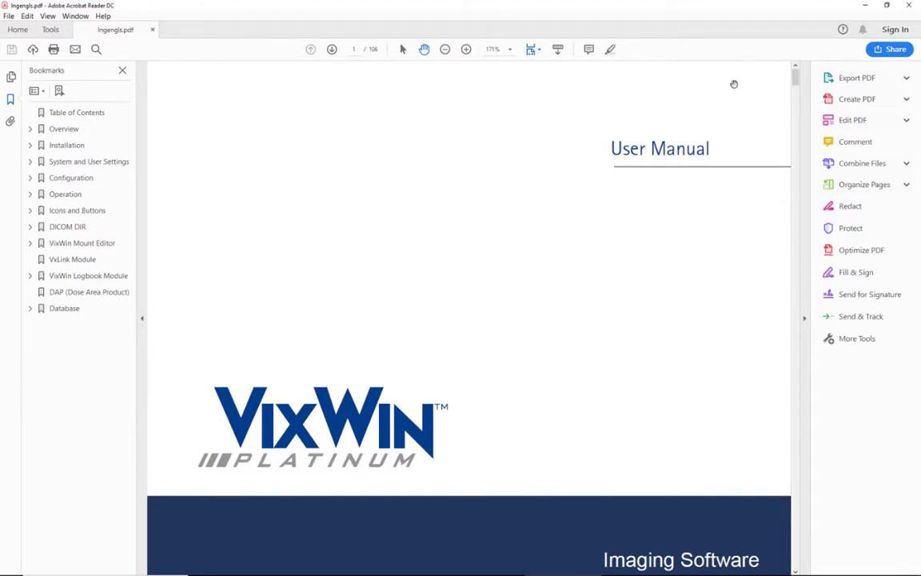
- Close the manual in Acrobat Reader to return to VixWin's unsaved bitewing X-ray
{"action": "left_click", "coordinate": [910, 6]}
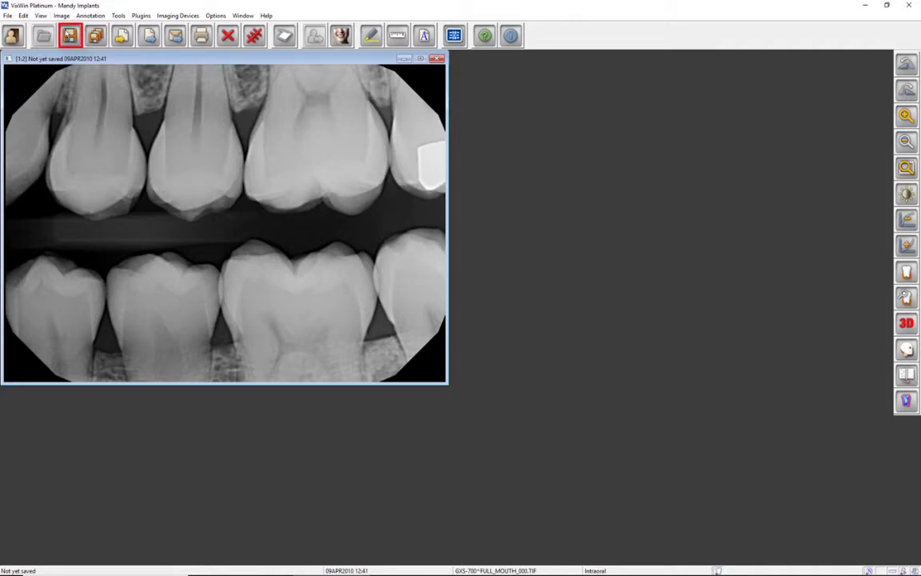
- Start saving the bitewing X-ray, keeping JFIF (100) format and Intraoral image type
{"action": "left_click", "coordinate": [69, 37]}
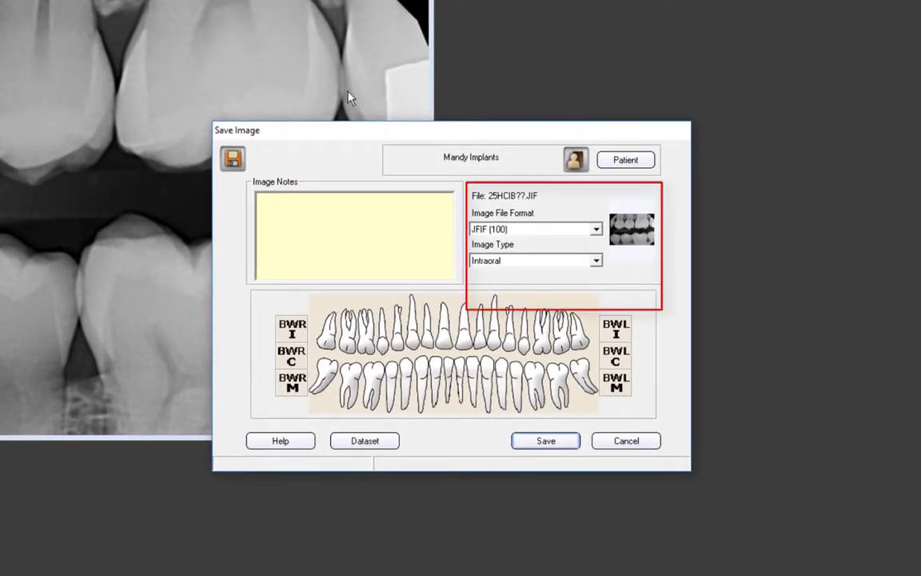
{"action": "left_click", "coordinate": [597, 230]}
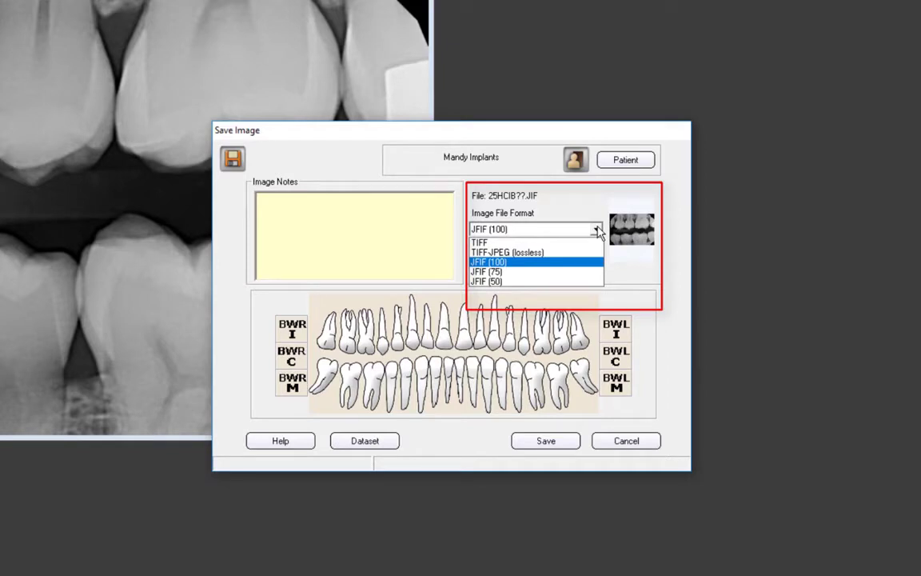
{"action": "left_click", "coordinate": [597, 230]}
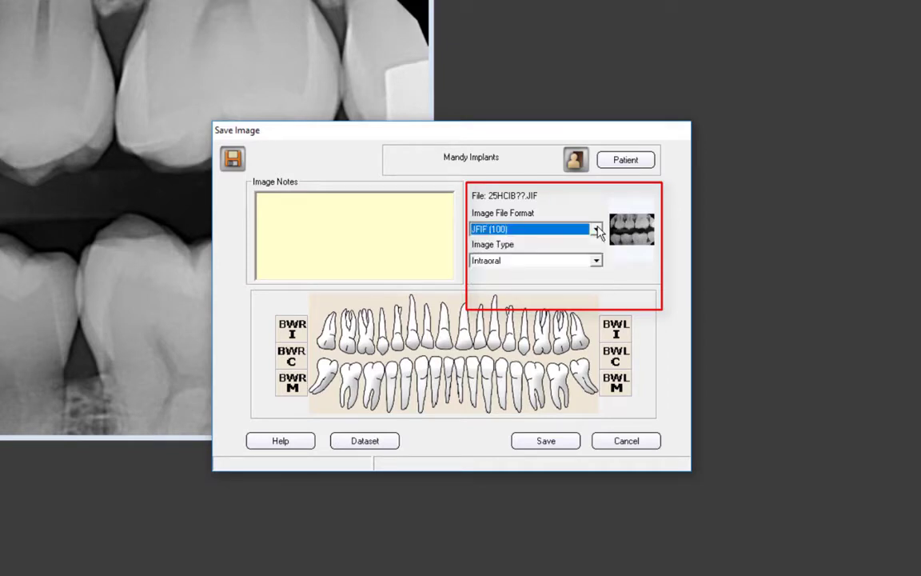
{"action": "left_click", "coordinate": [596, 262]}
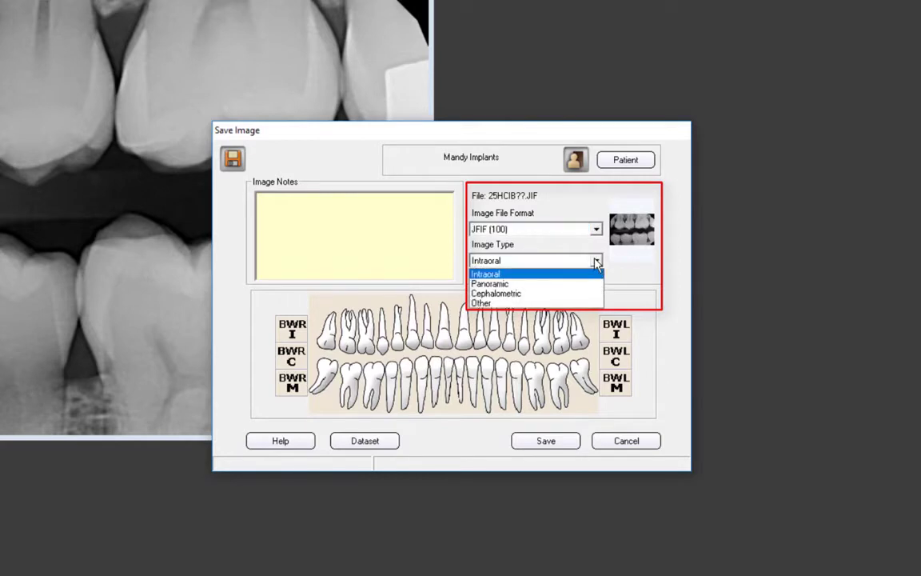
{"action": "left_click", "coordinate": [596, 264]}
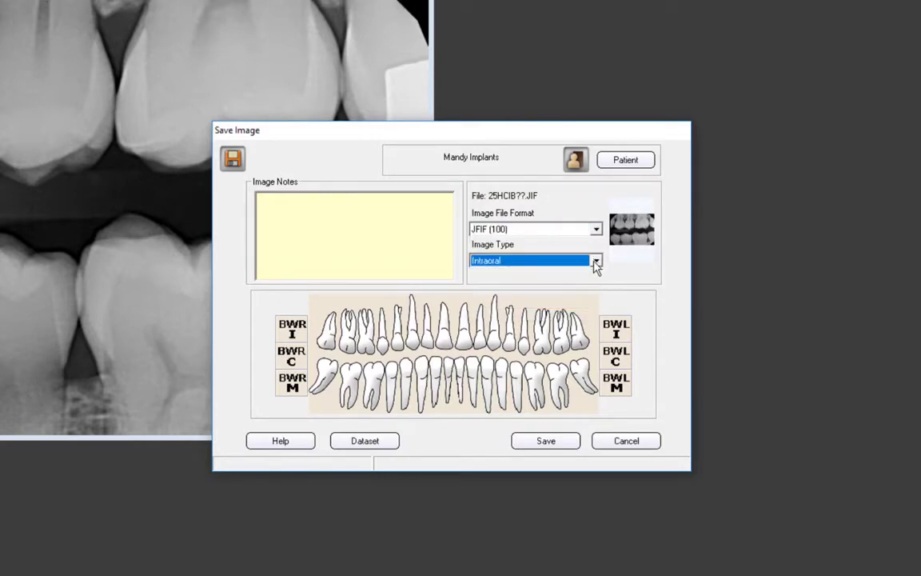
- Assign the image to BWL canine, add the note 'add any notes', and save it
{"action": "left_click", "coordinate": [523, 346]}
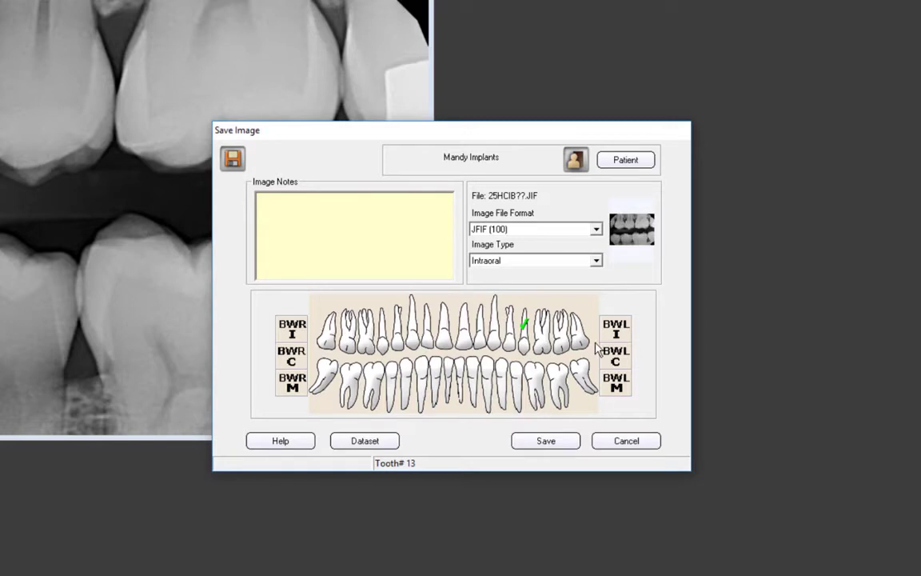
{"action": "left_click", "coordinate": [616, 358]}
{"action": "left_click", "coordinate": [337, 204]}
{"action": "type", "text": "add any note"}
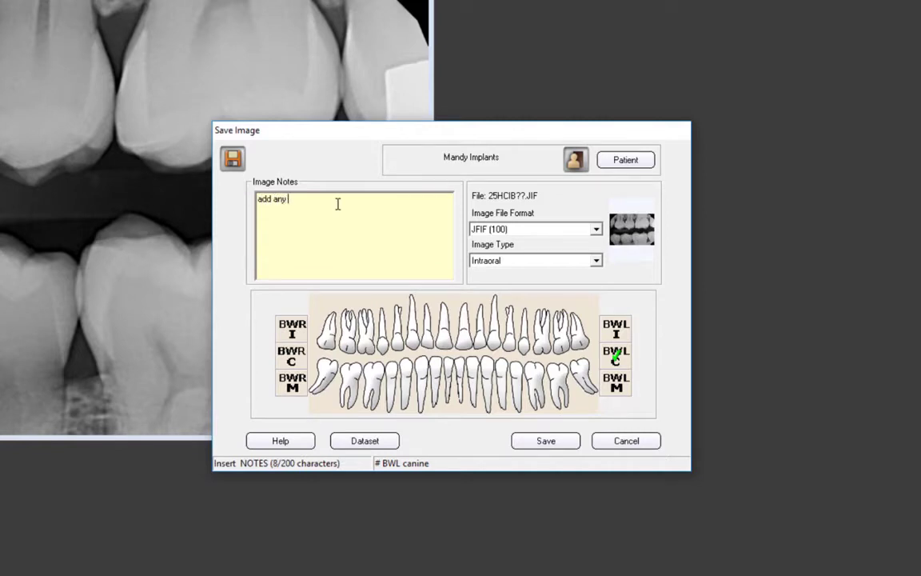
{"action": "type", "text": "s"}
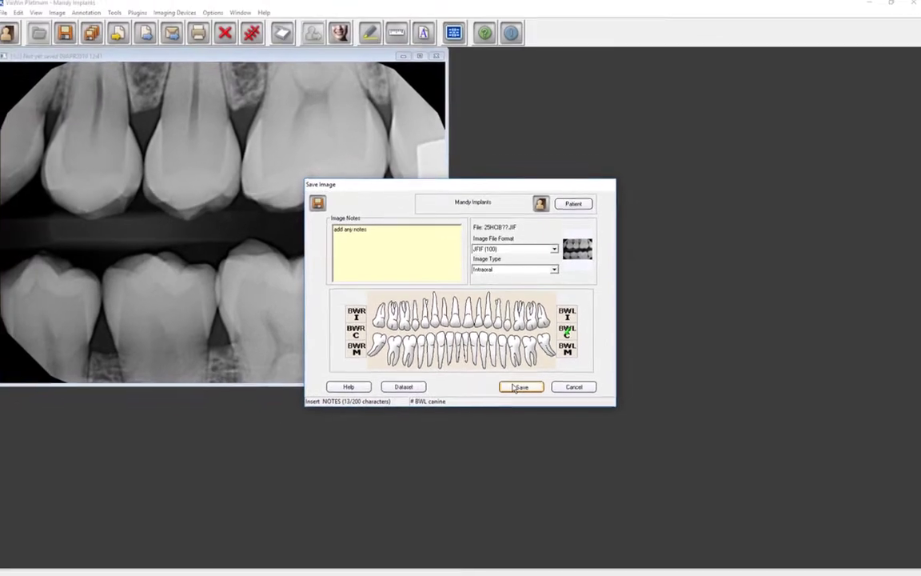
{"action": "left_click", "coordinate": [514, 388]}
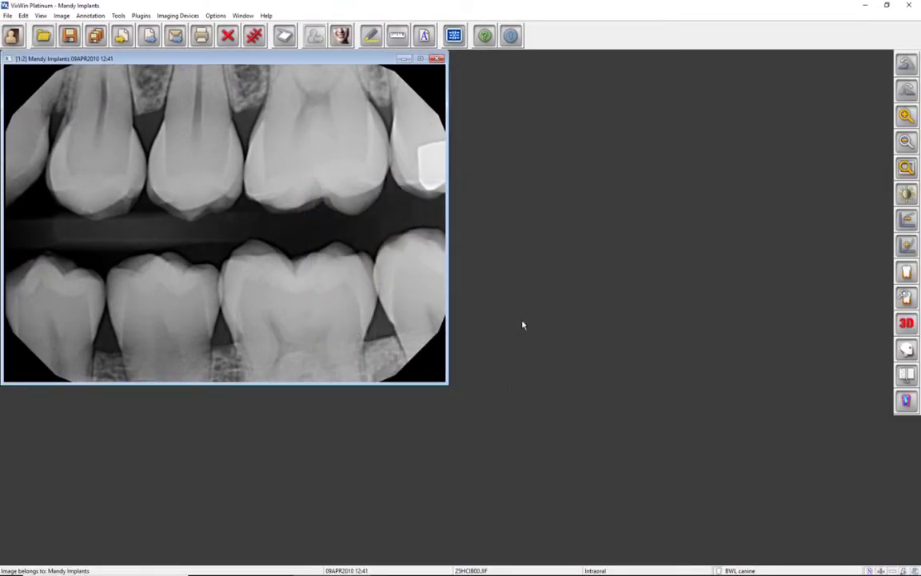
- Close the saved X-ray and select the stored BWLC bitewing images, switching between both
{"action": "left_click", "coordinate": [438, 59]}
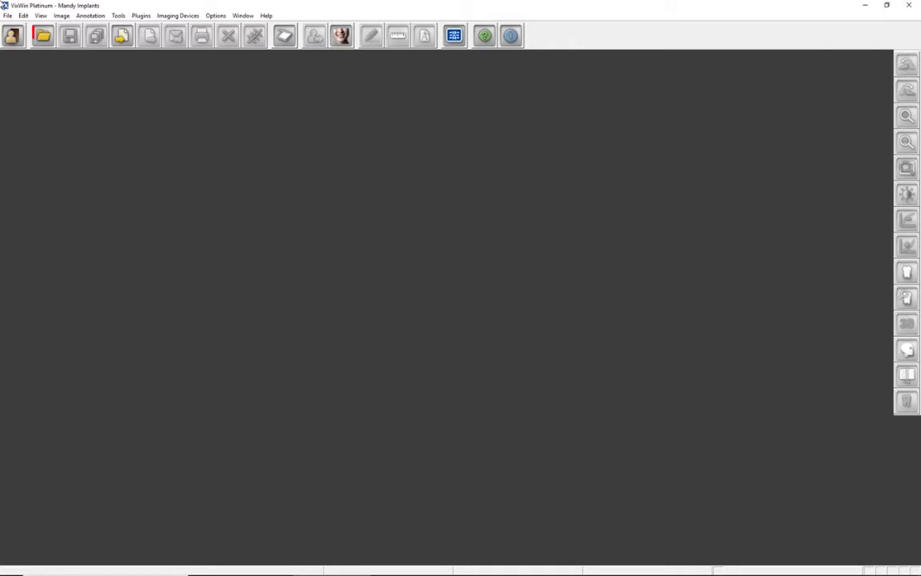
{"action": "left_click", "coordinate": [42, 37]}
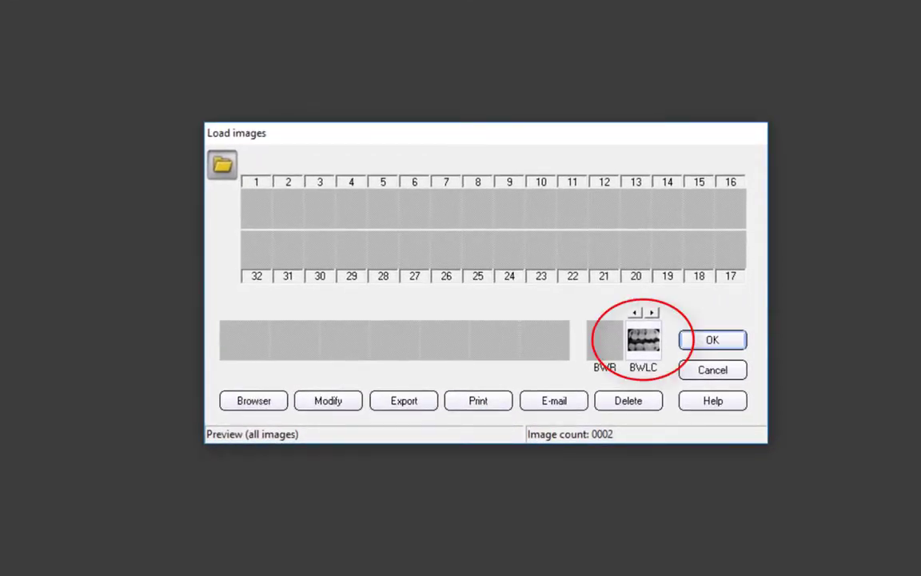
{"action": "left_click", "coordinate": [643, 342]}
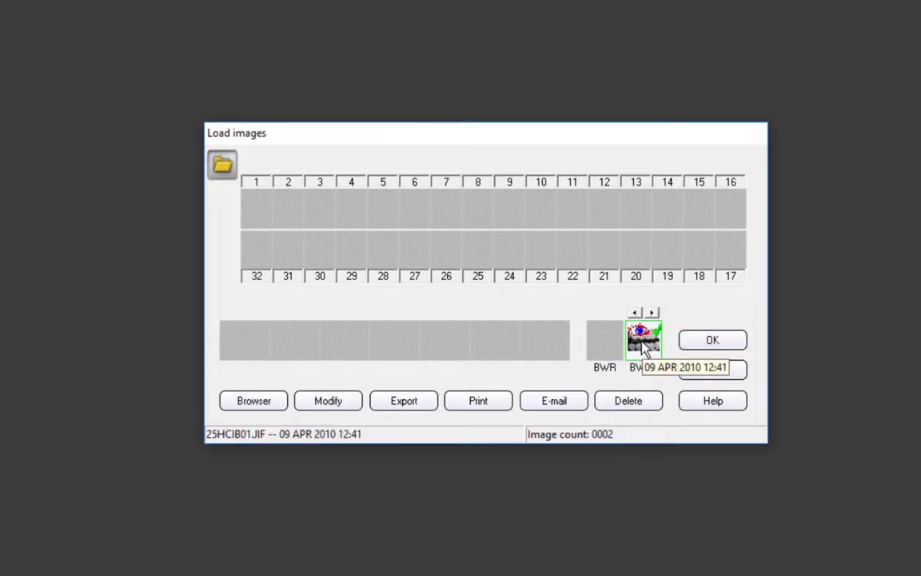
{"action": "left_click", "coordinate": [652, 313]}
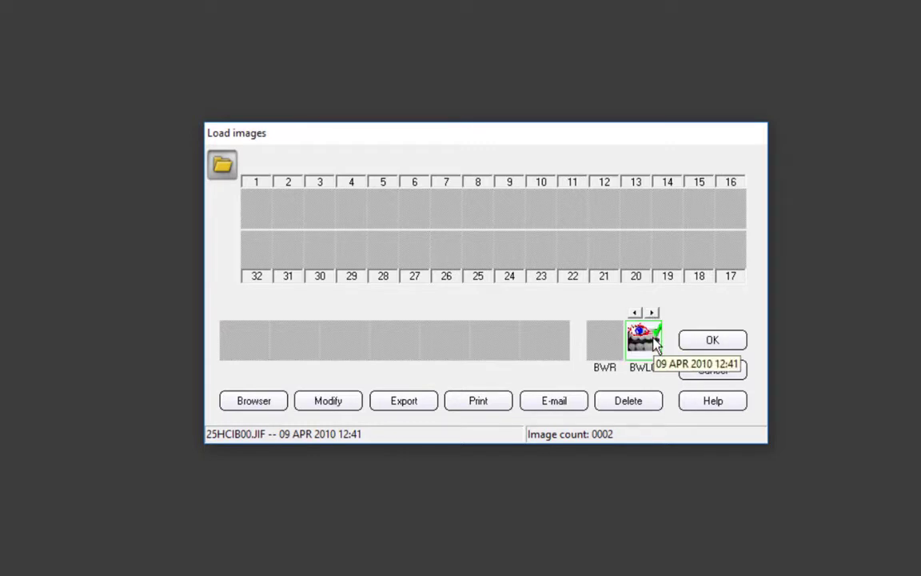
- Open the selected images and save the panoramic X-ray to the patient as Panoramic type
{"action": "left_click", "coordinate": [710, 341]}
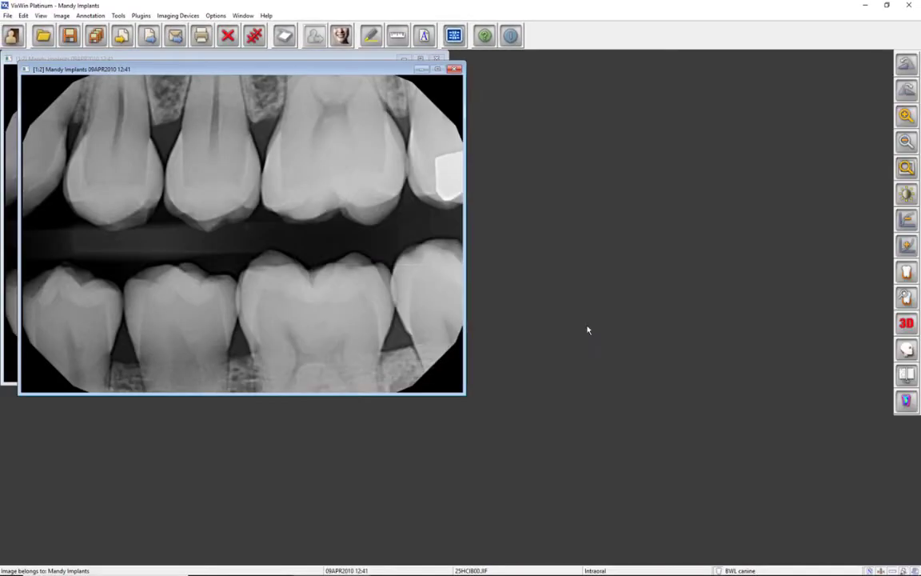
{"action": "left_click_drag", "start_coordinate": [313, 70], "coordinate": [736, 208]}
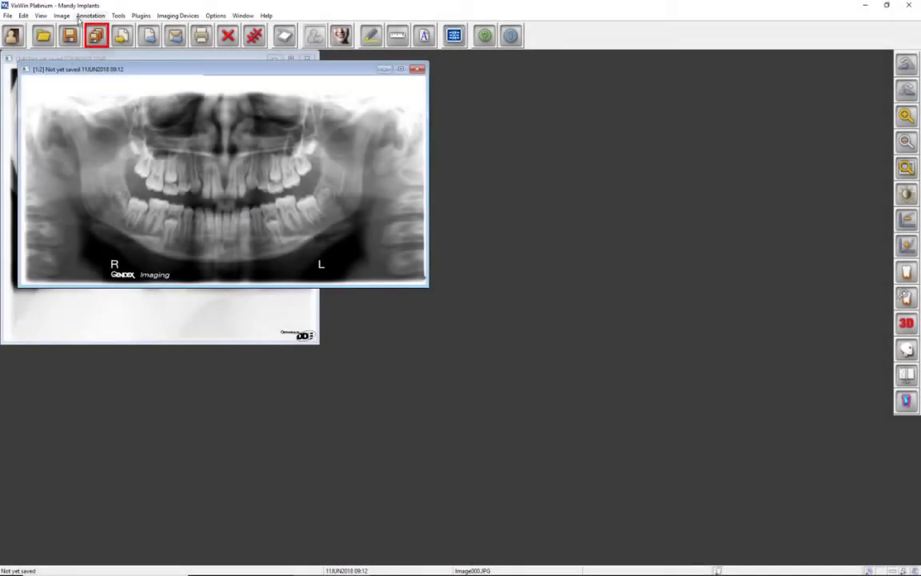
{"action": "left_click", "coordinate": [94, 37]}
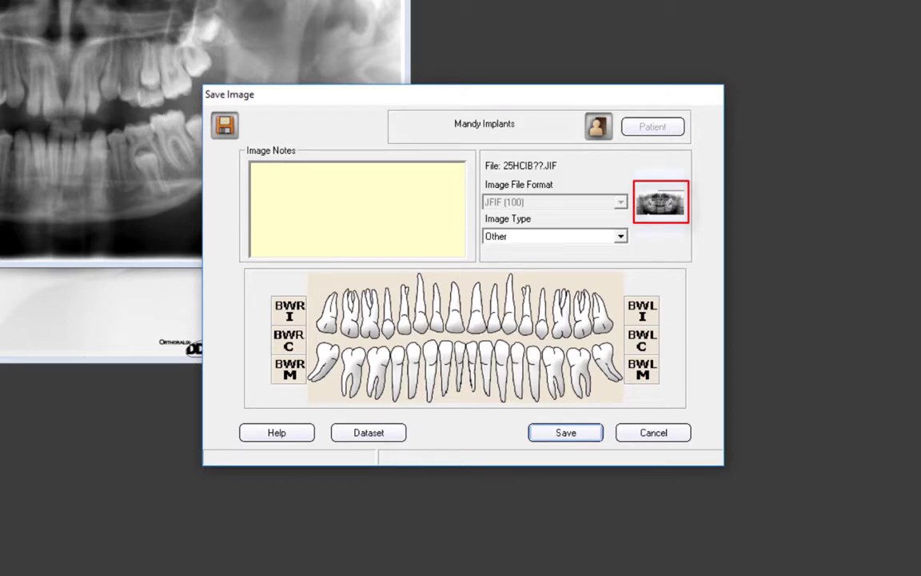
{"action": "left_click", "coordinate": [621, 238]}
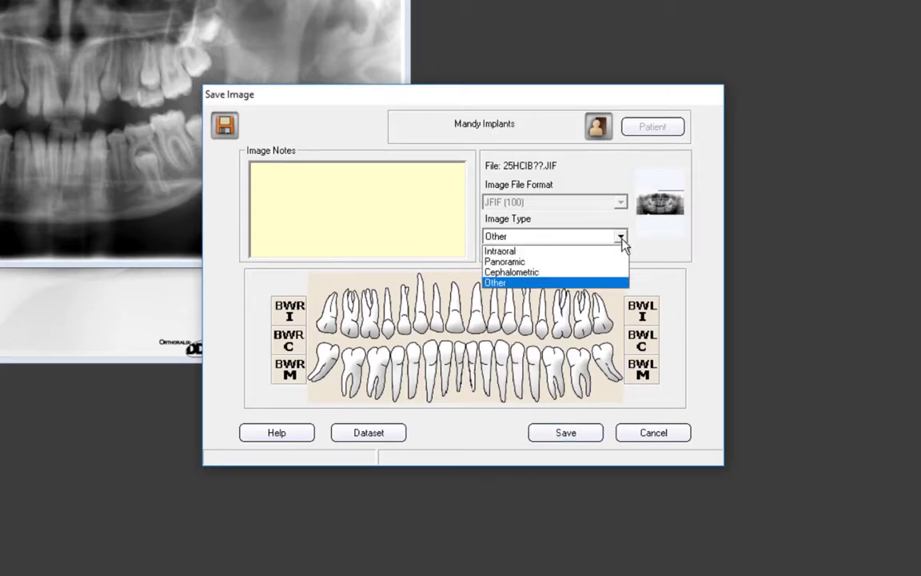
{"action": "left_click", "coordinate": [591, 261]}
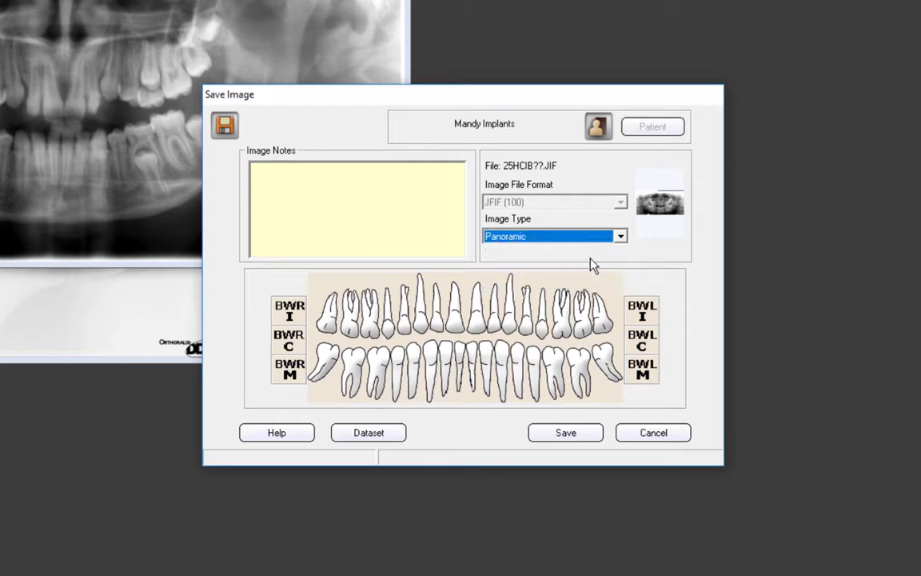
{"action": "left_click", "coordinate": [566, 433]}
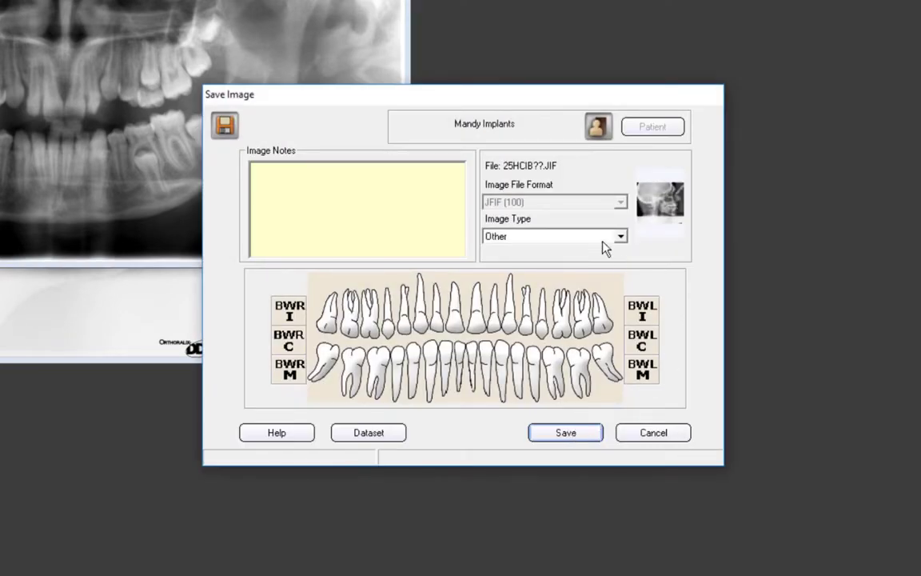
{"action": "left_click", "coordinate": [620, 238]}
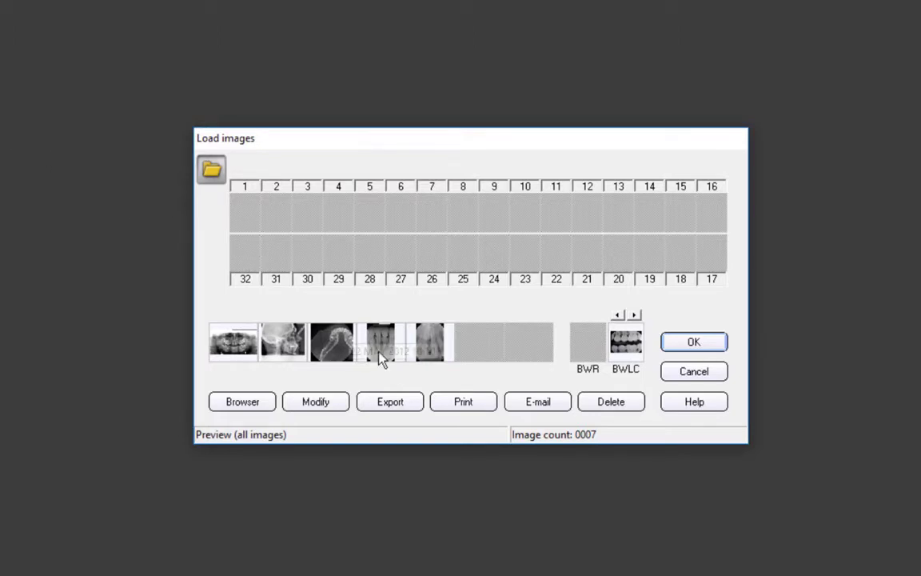
- Drag the periapical X-rays onto teeth 25 and 8, then open the 3D scan image
{"action": "left_click_drag", "start_coordinate": [393, 354], "coordinate": [466, 256]}
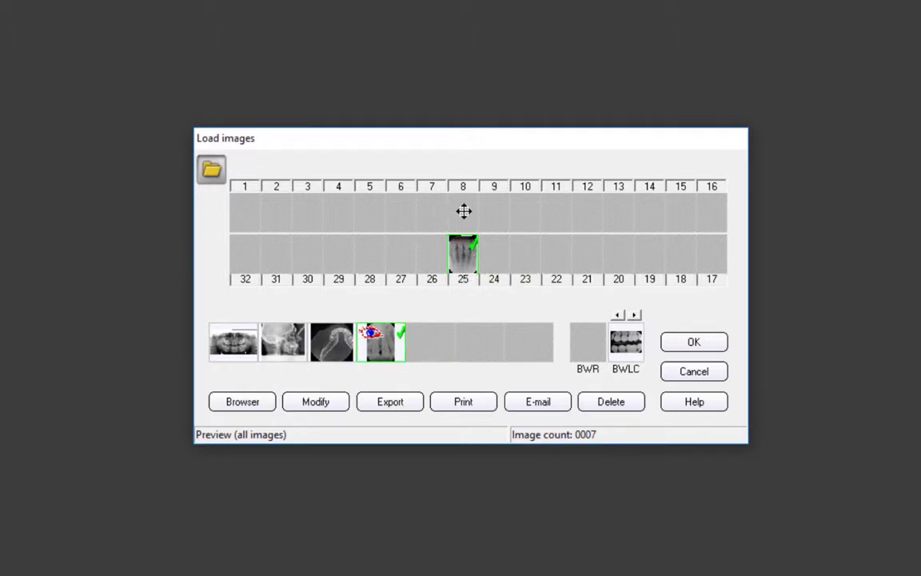
{"action": "left_click_drag", "start_coordinate": [464, 210], "coordinate": [462, 210]}
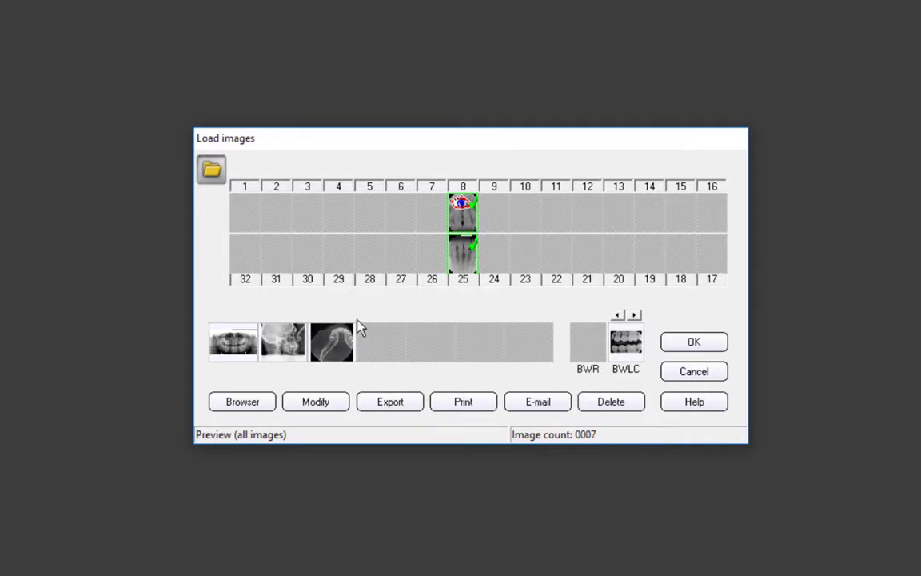
{"action": "double_click", "coordinate": [346, 345]}
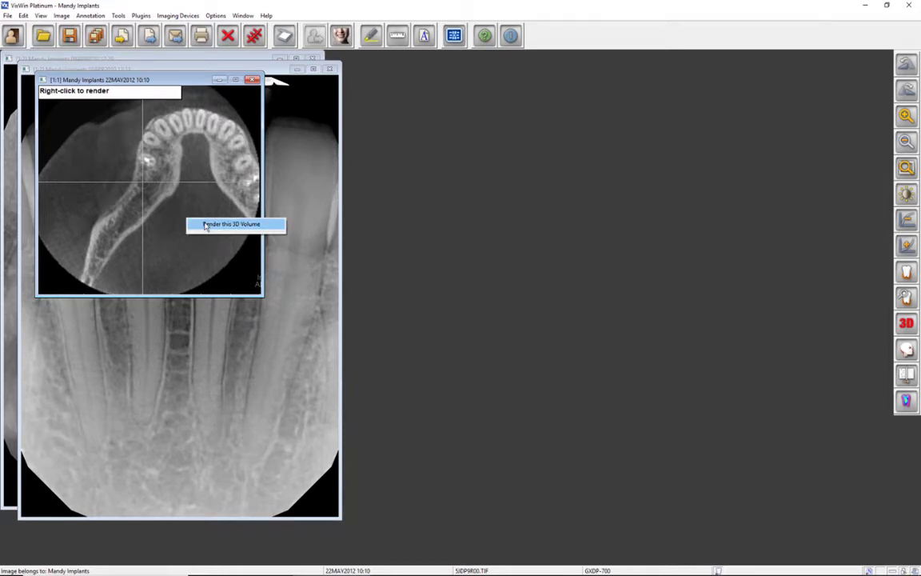
- Render the 3D volume and reopen the Load images chart
{"action": "left_click", "coordinate": [207, 225]}
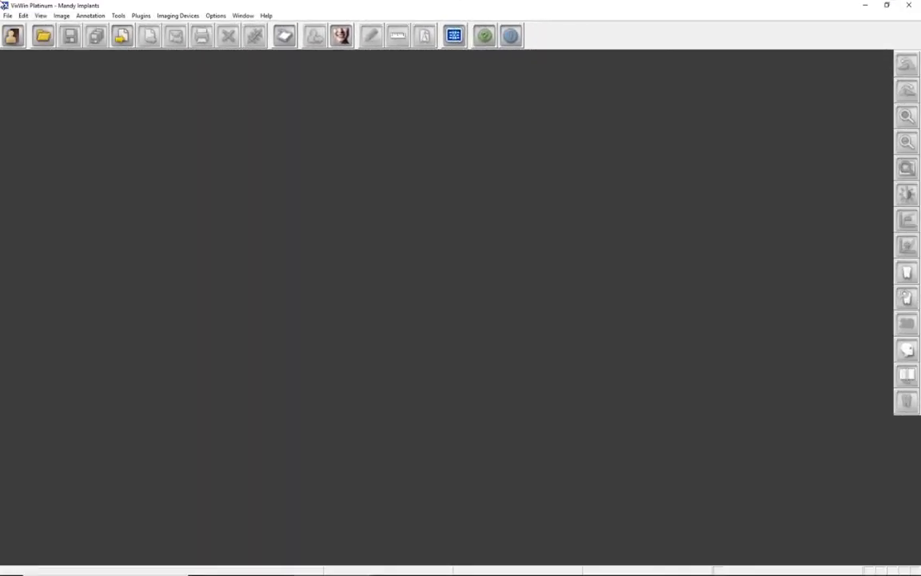
{"action": "left_click", "coordinate": [43, 35]}
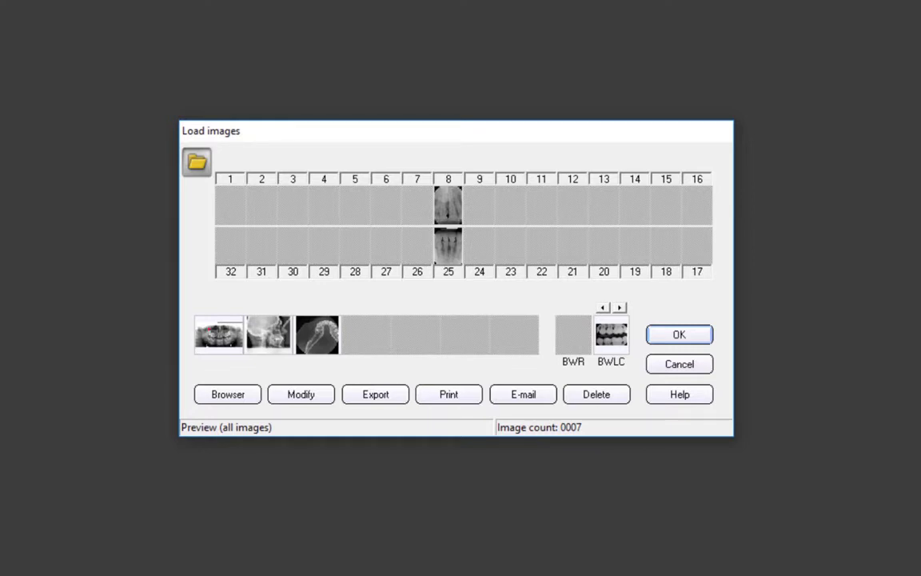
- Move the periapical X-rays from teeth 8 and 25 to teeth 9 and 24
{"action": "left_click", "coordinate": [218, 335]}
{"action": "left_click_drag", "start_coordinate": [467, 220], "coordinate": [479, 210]}
{"action": "left_click_drag", "start_coordinate": [457, 254], "coordinate": [483, 263]}
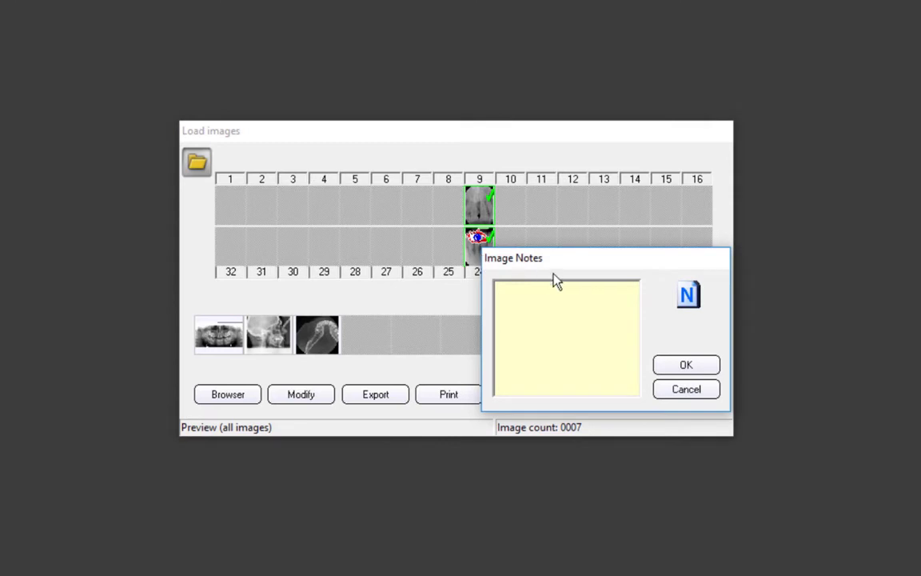
{"action": "left_click", "coordinate": [685, 368]}
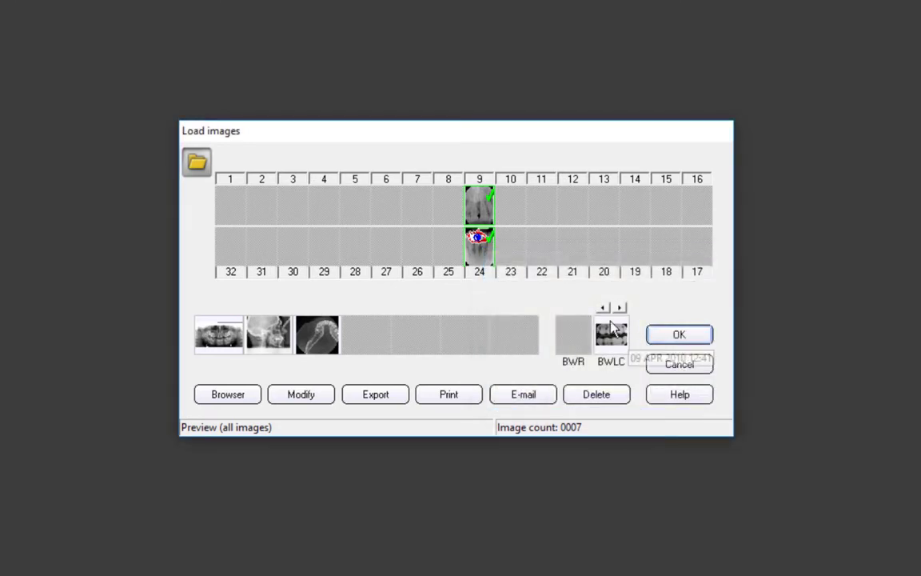
- Open the tooth 9 X-ray together with the panoramic X-ray
{"action": "left_click", "coordinate": [478, 204]}
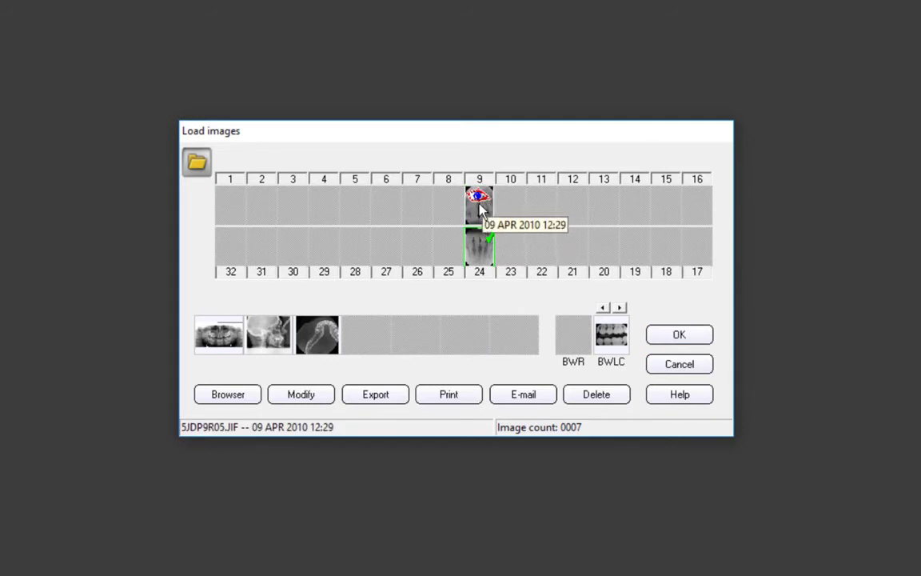
{"action": "left_click", "coordinate": [212, 334]}
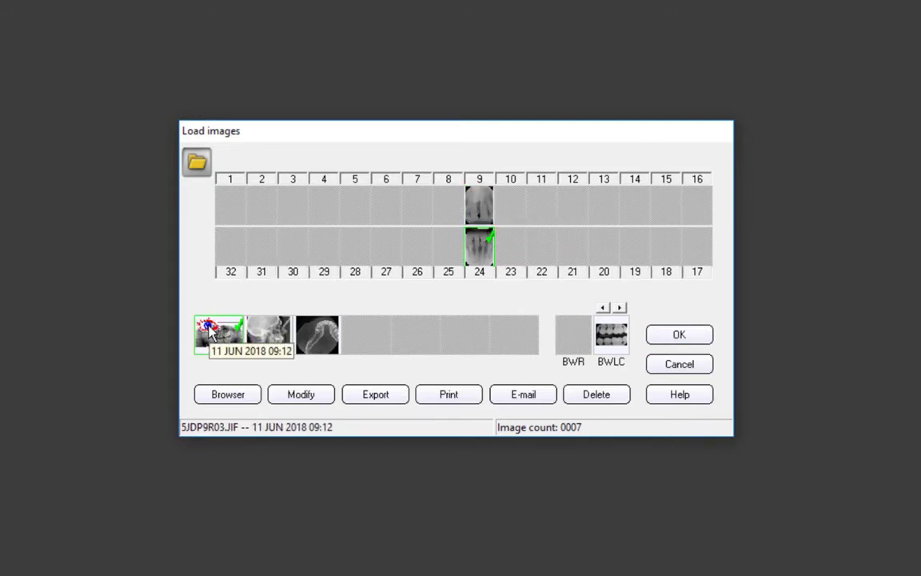
{"action": "left_click", "coordinate": [679, 334]}
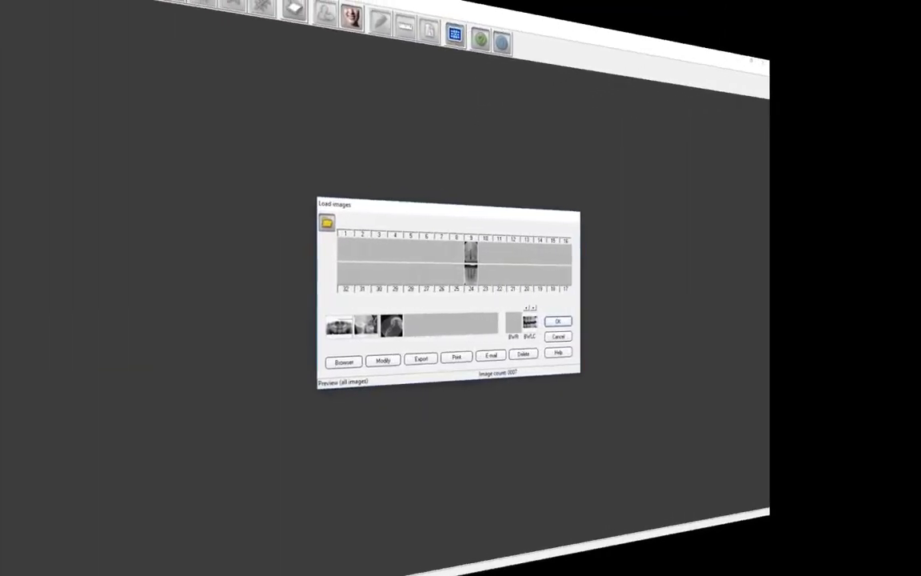
- In Browser view, give panoramic thumbnail 003 the note 'add notes' and apply it with Modify
{"action": "left_click", "coordinate": [333, 356]}
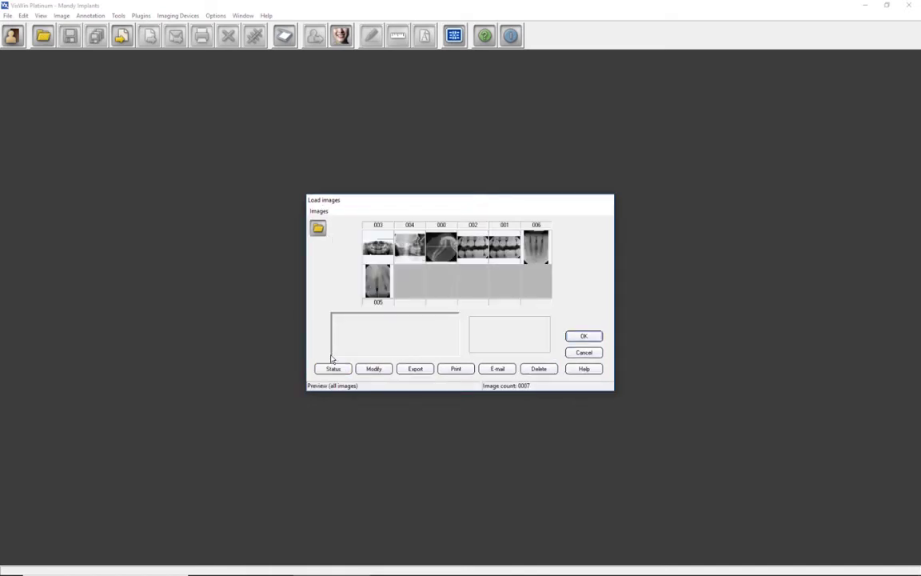
{"action": "left_click", "coordinate": [383, 252]}
{"action": "left_click", "coordinate": [344, 320]}
{"action": "type", "text": "add n"}
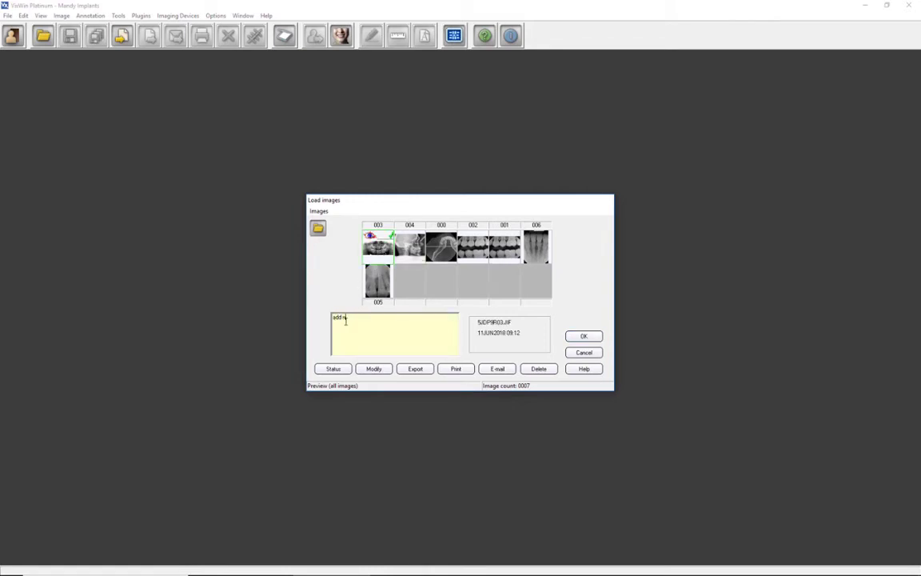
{"action": "type", "text": "otes"}
{"action": "left_click", "coordinate": [375, 371]}
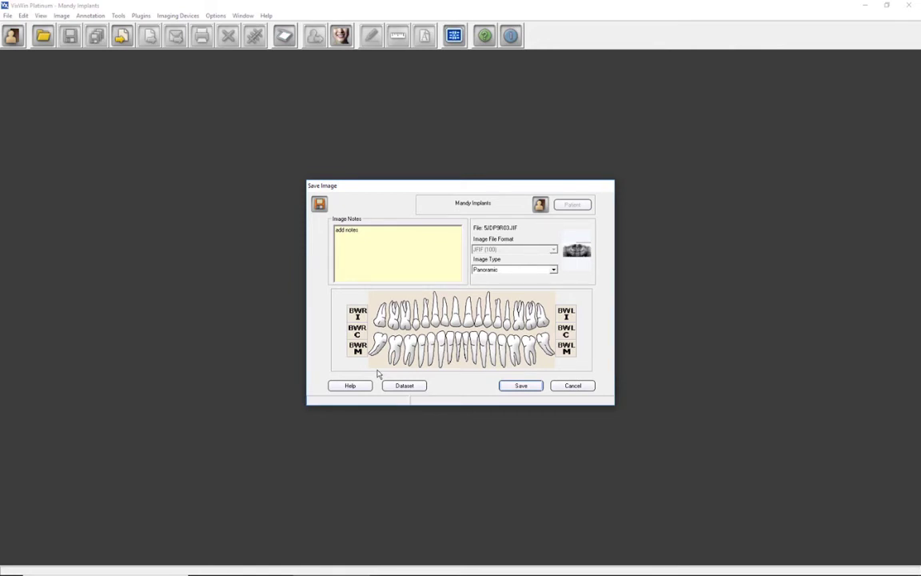
{"action": "left_click", "coordinate": [573, 386]}
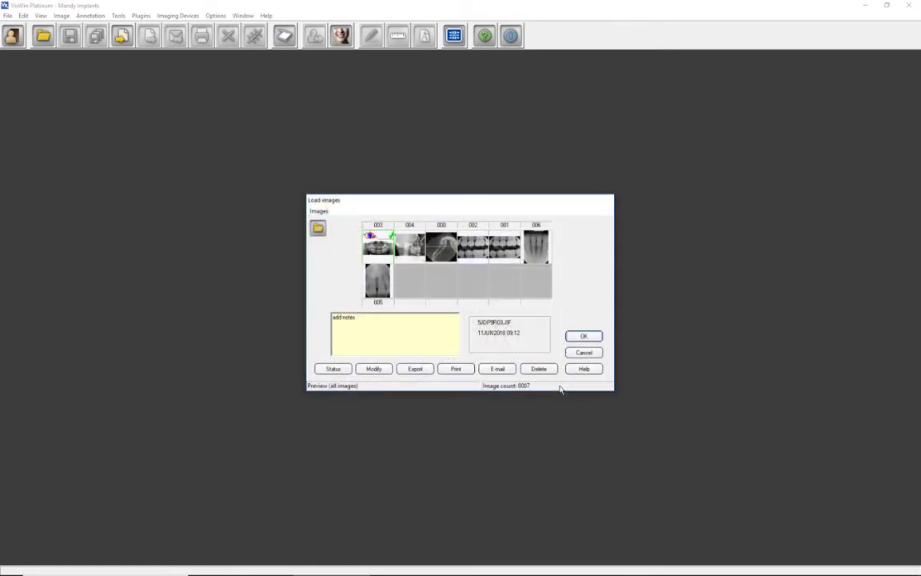
- Review and cancel export and print (Notes page) options for panoramic image 003, then request its deletion
{"action": "left_click", "coordinate": [417, 369]}
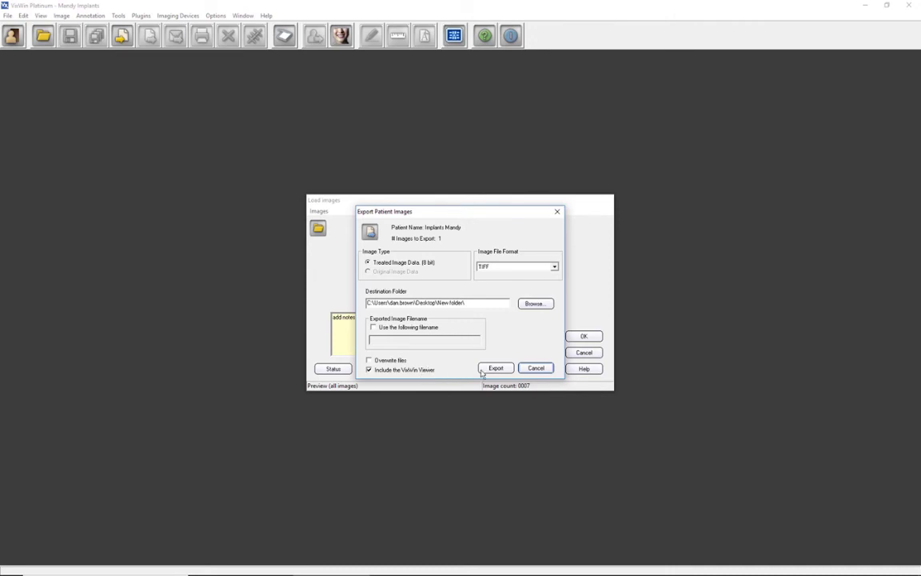
{"action": "left_click", "coordinate": [534, 367]}
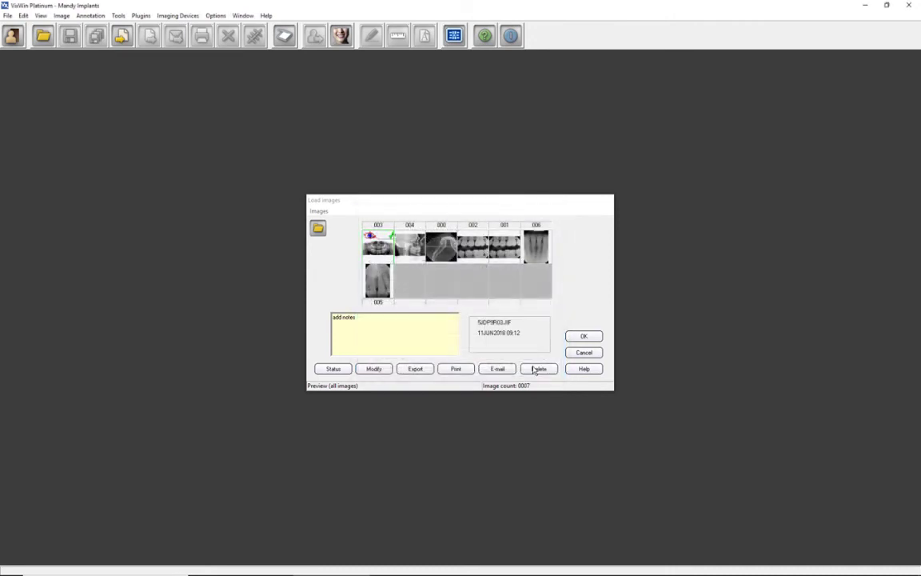
{"action": "left_click", "coordinate": [459, 369]}
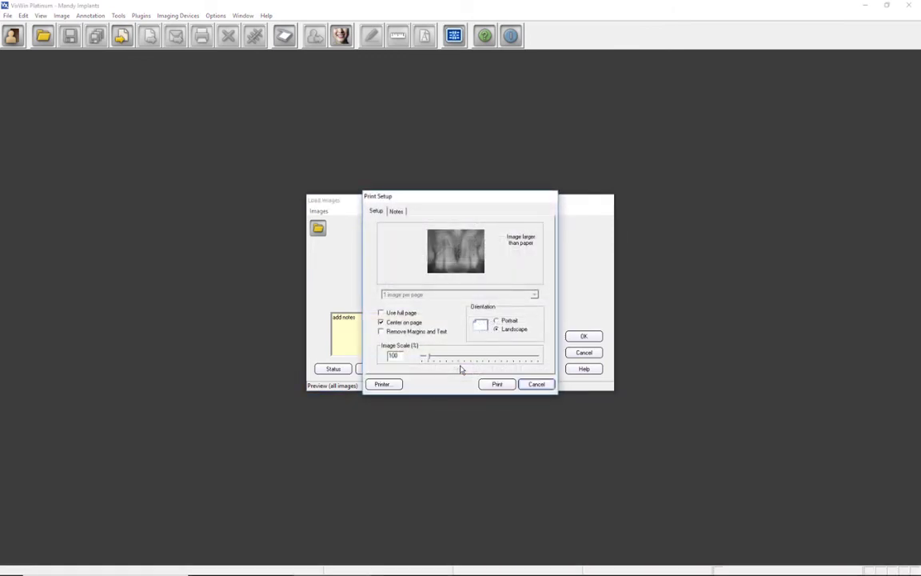
{"action": "left_click", "coordinate": [397, 212]}
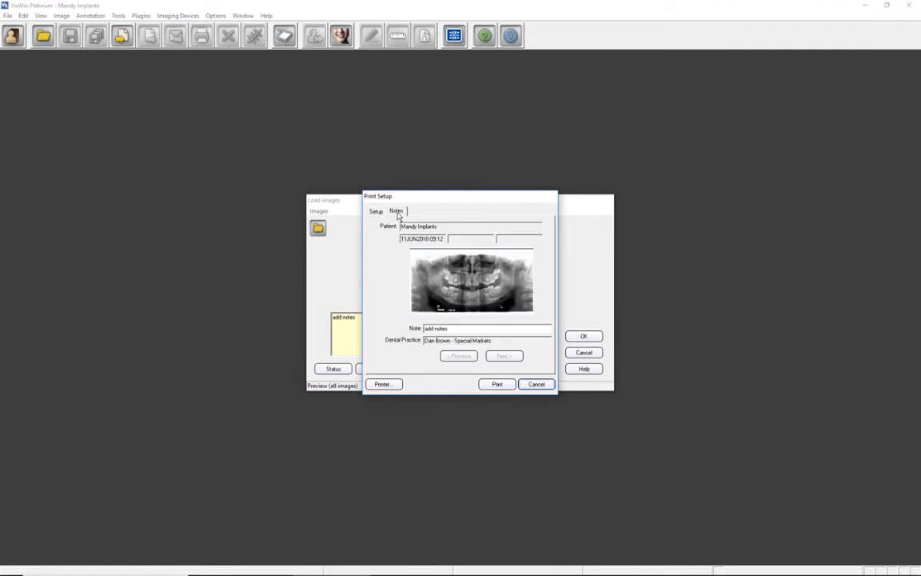
{"action": "left_click", "coordinate": [536, 384]}
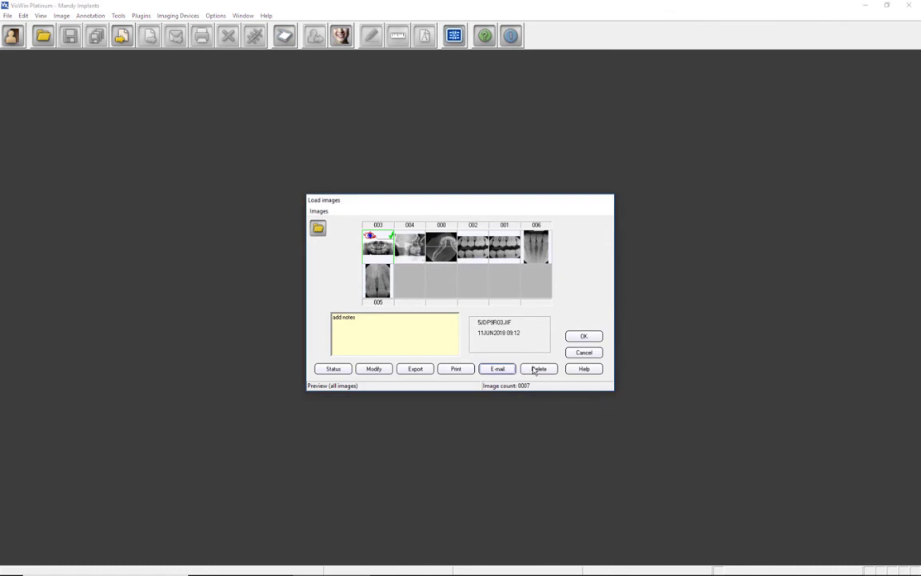
{"action": "left_click", "coordinate": [538, 368]}
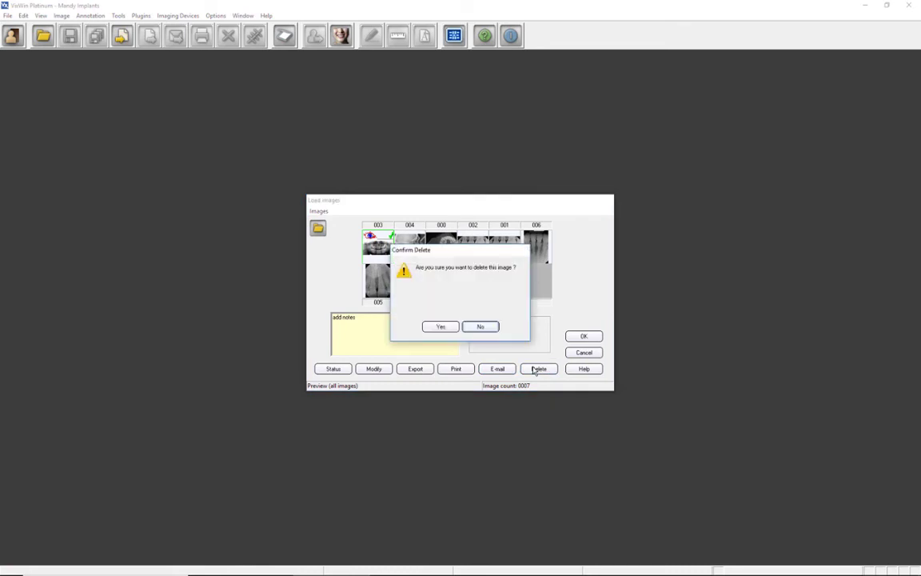